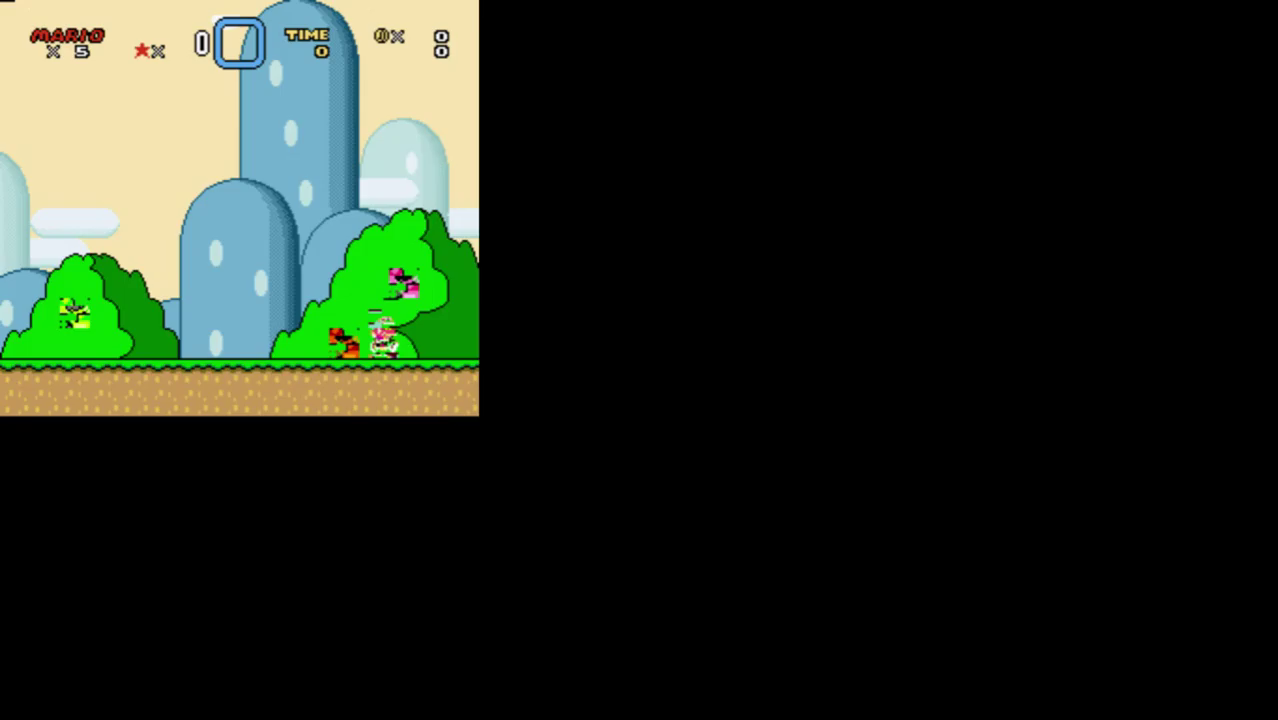
Walk Mario left toward the blue hill in the grassland stage and jump.
key(Left)
key(z)
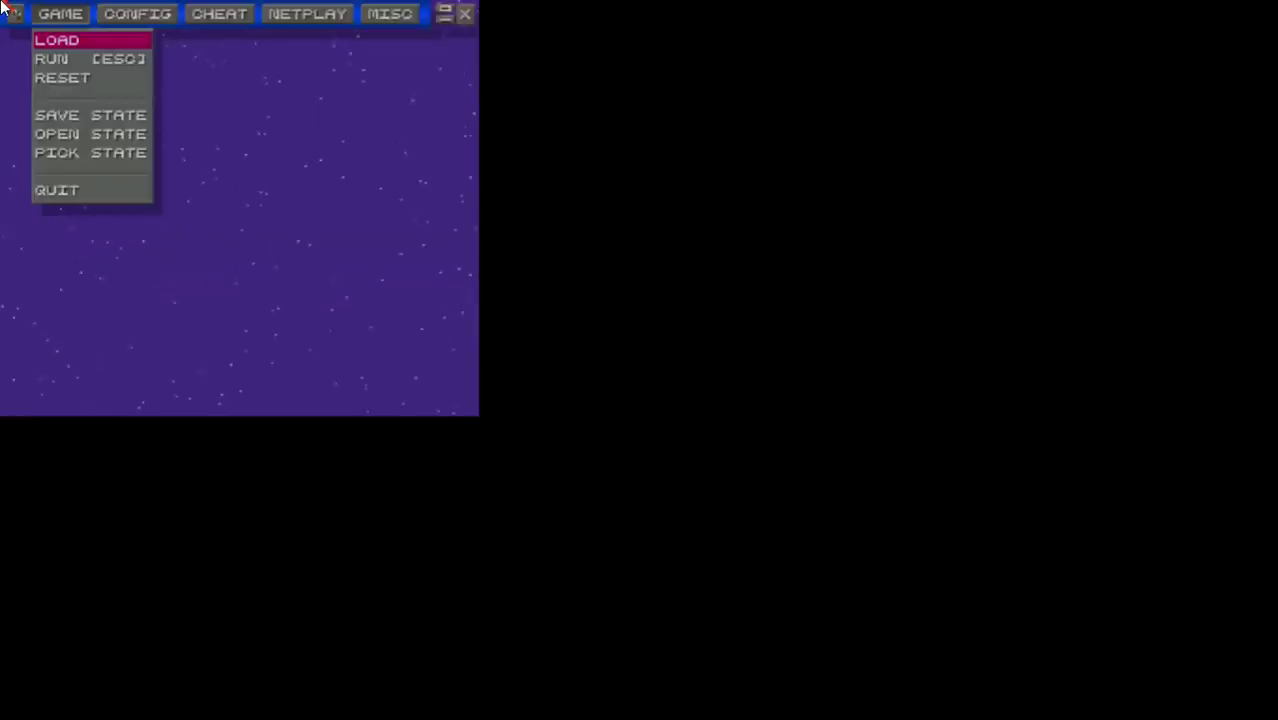
key(Escape)
key(Escape)
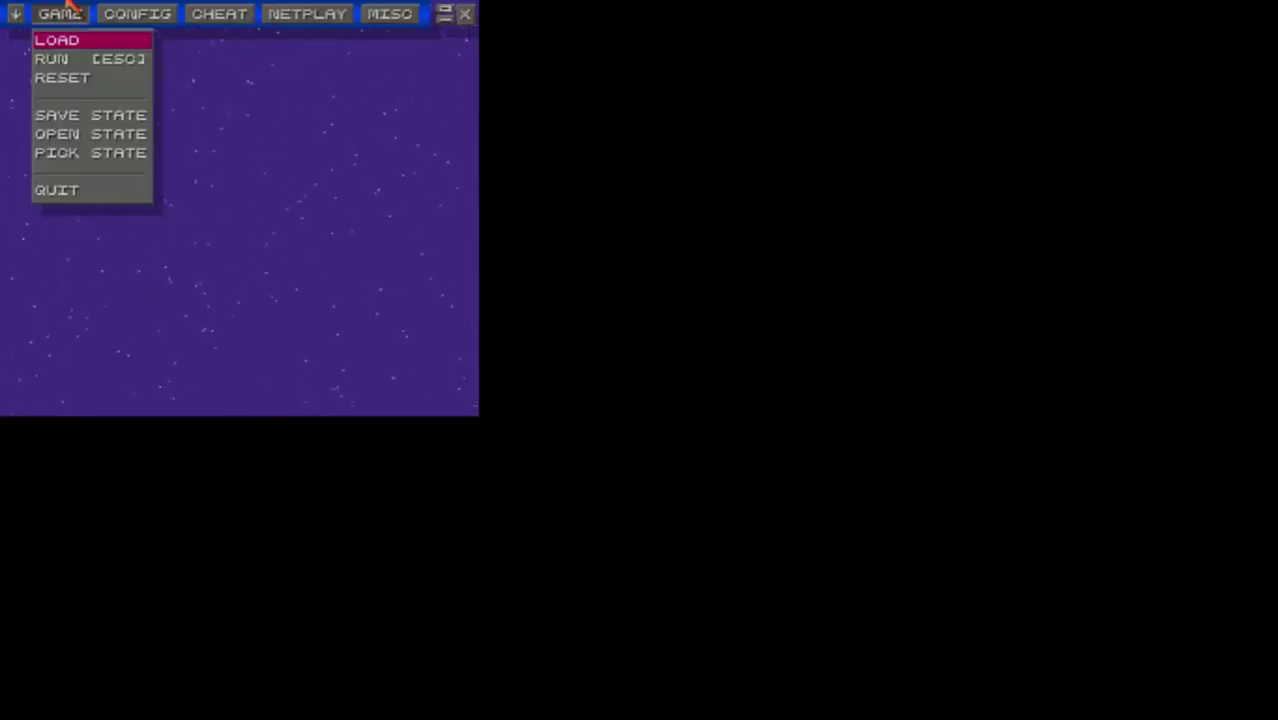